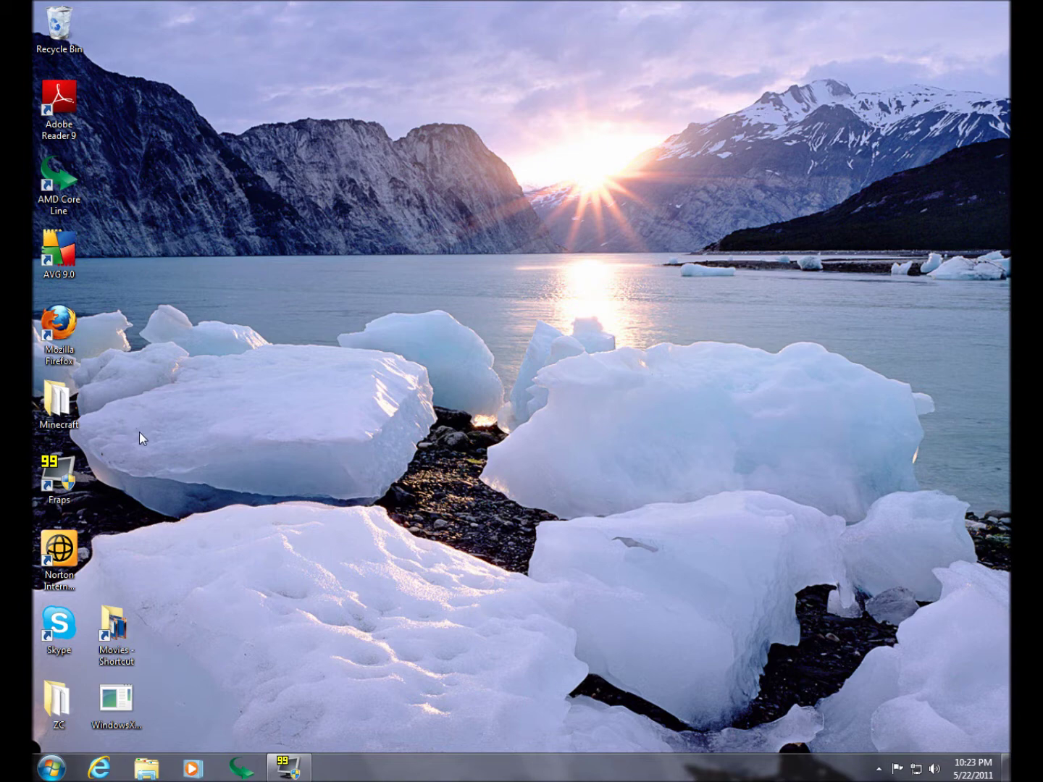
click(58, 325)
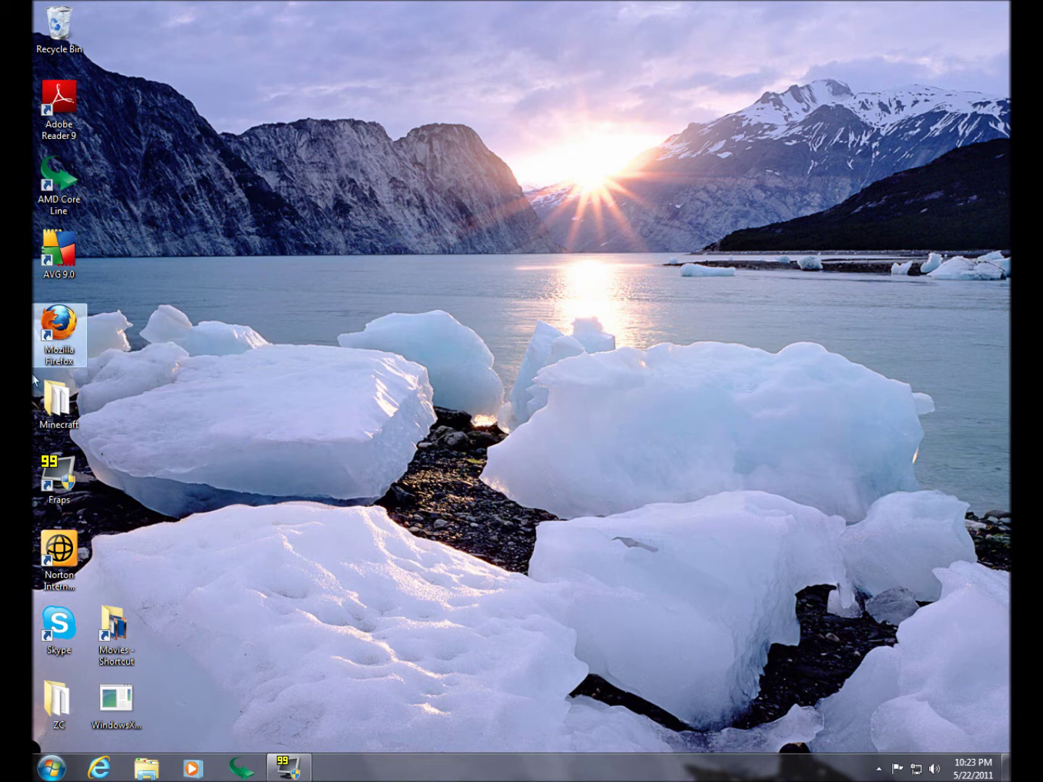
double_click(60, 331)
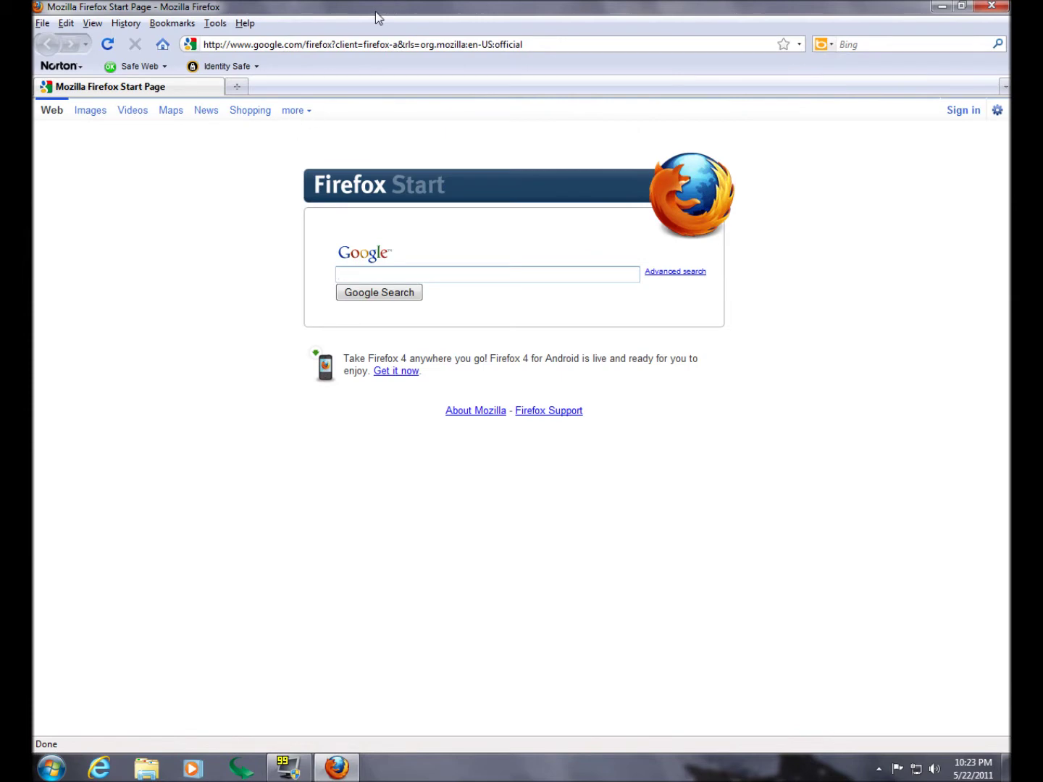
click(365, 44)
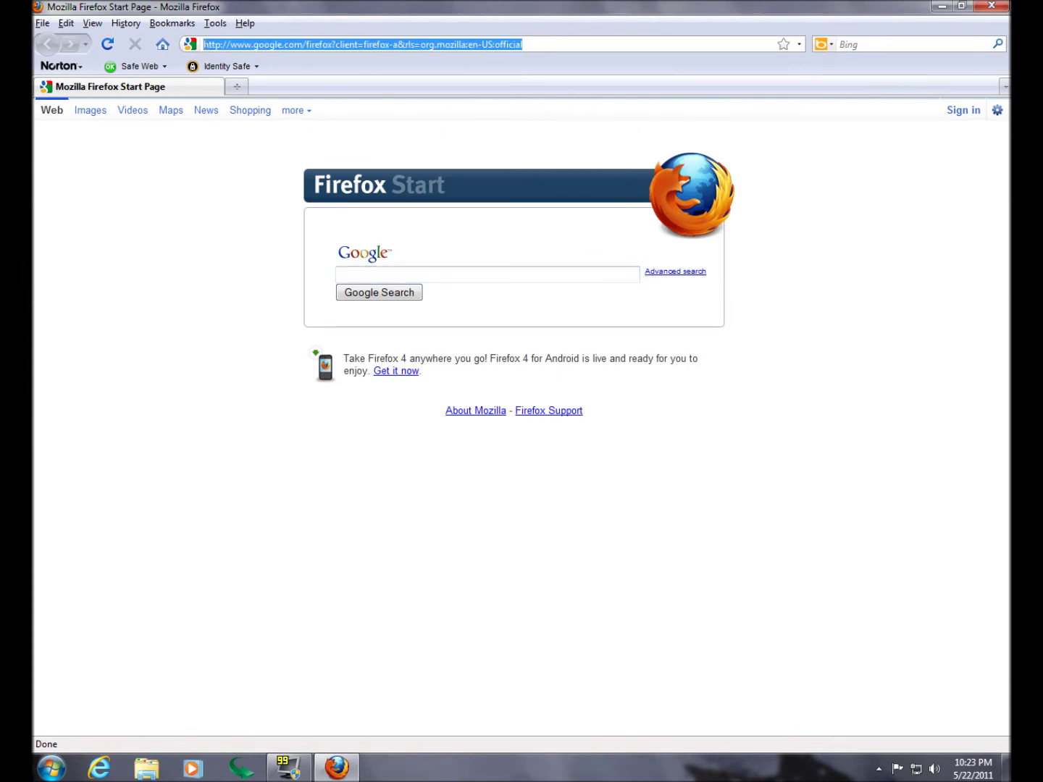
text(www.)
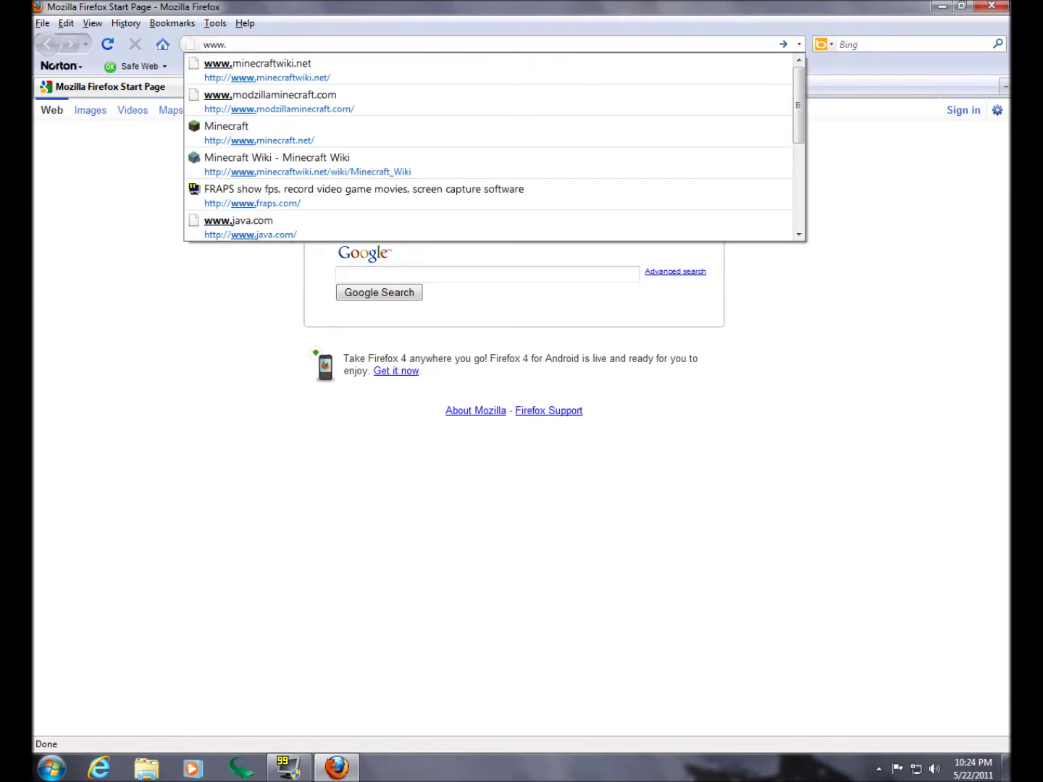
text(modzill)
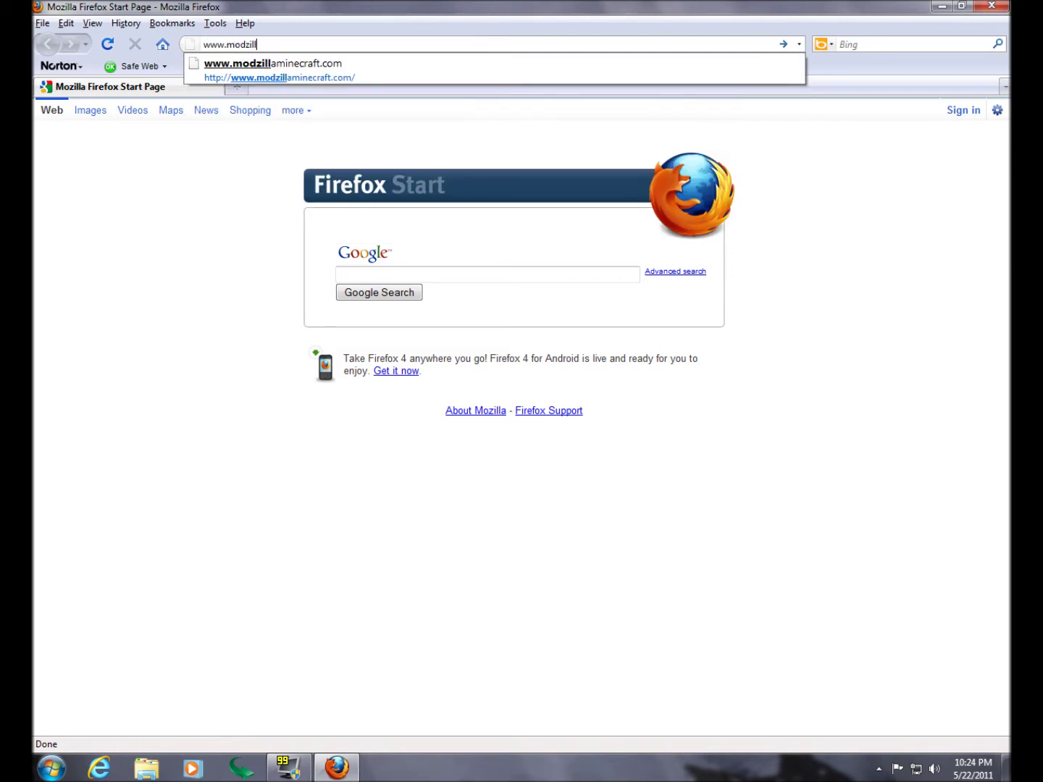
text(aminecraft.com)
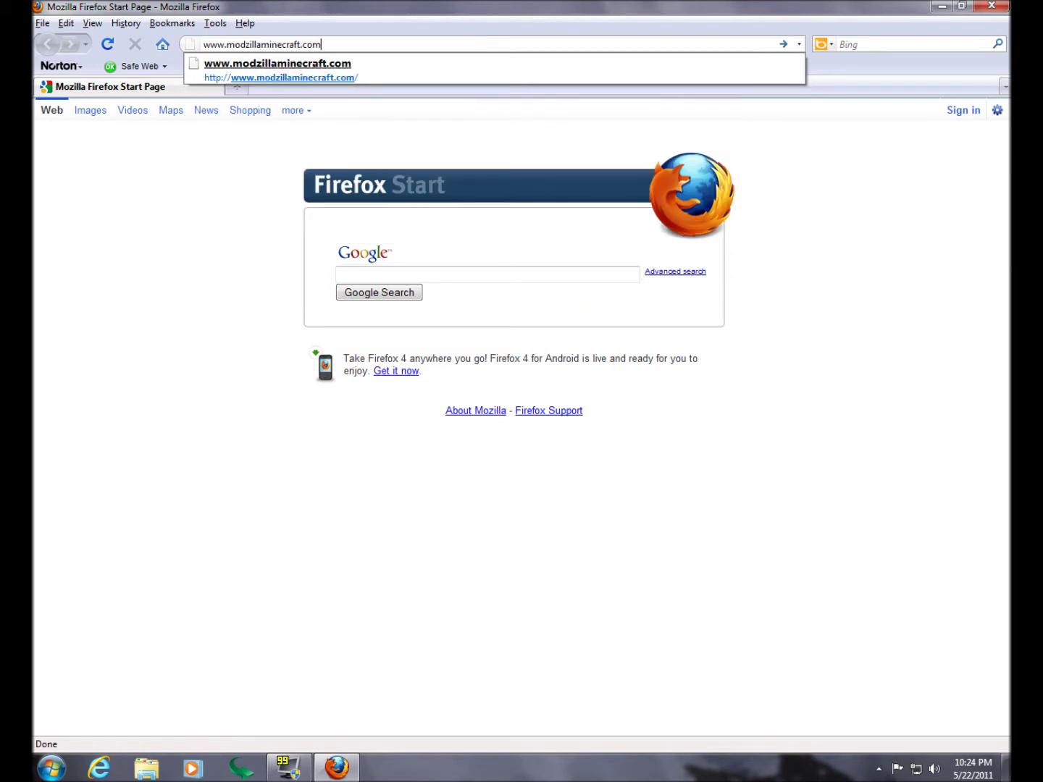
key(Return)
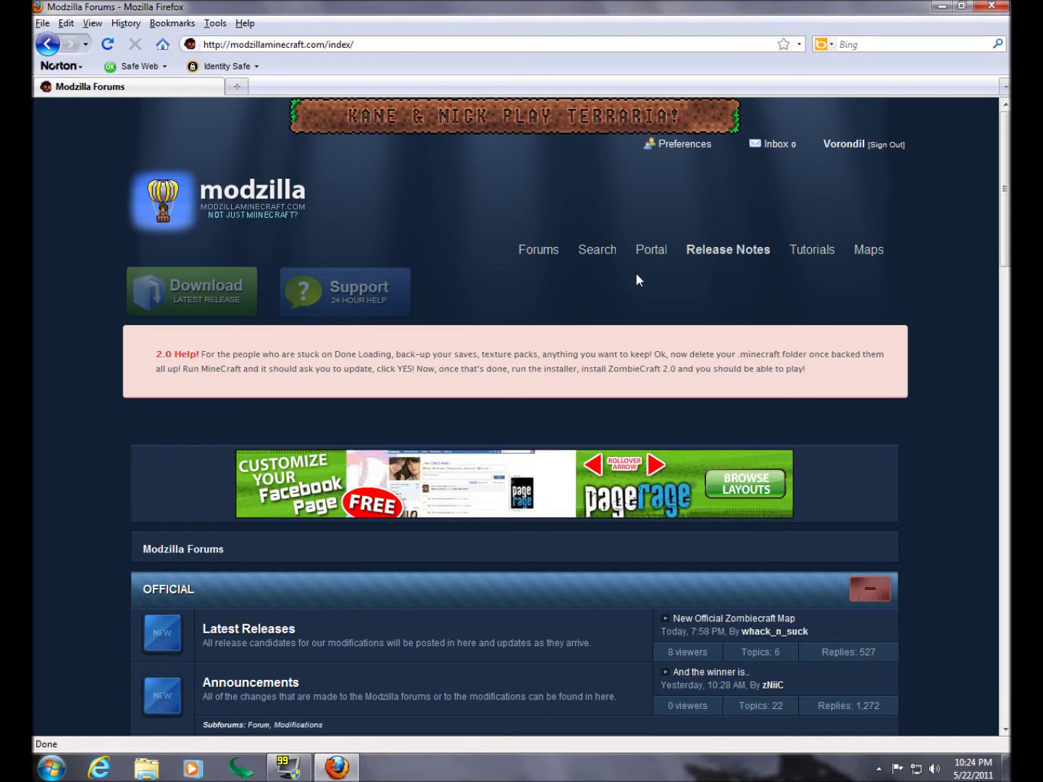
- Open the site's latest release download topic and read the ZombieCraft 2.2 post down to the launcher download links
mouse_move(793, 152)
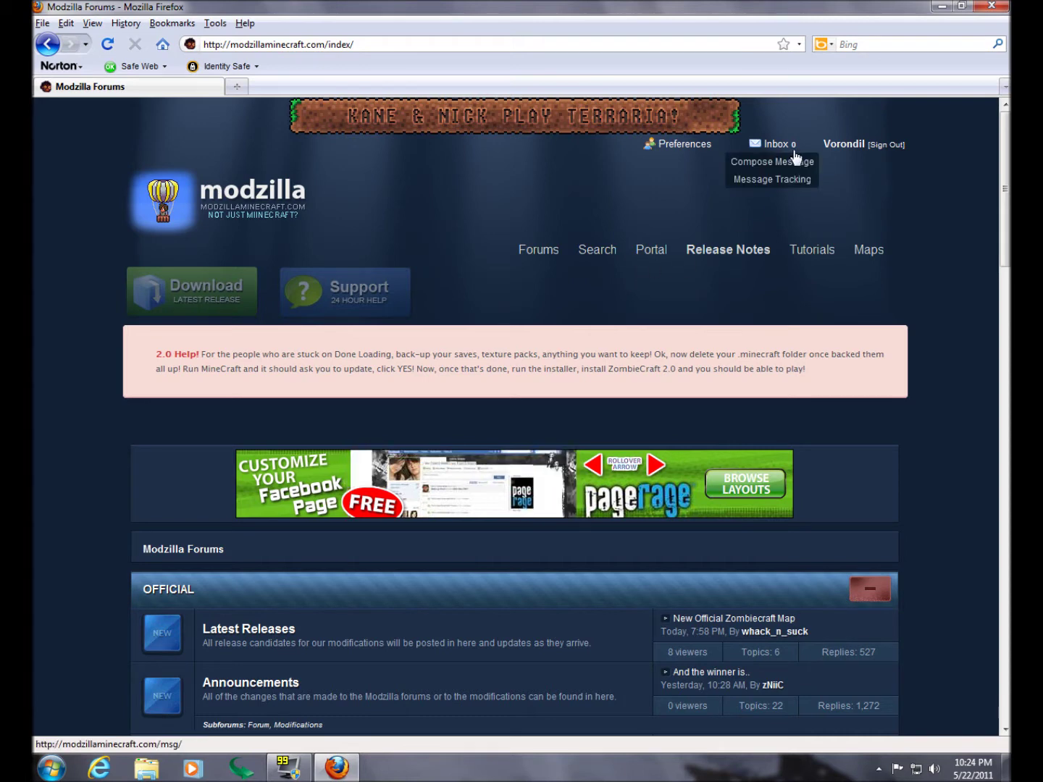
click(200, 304)
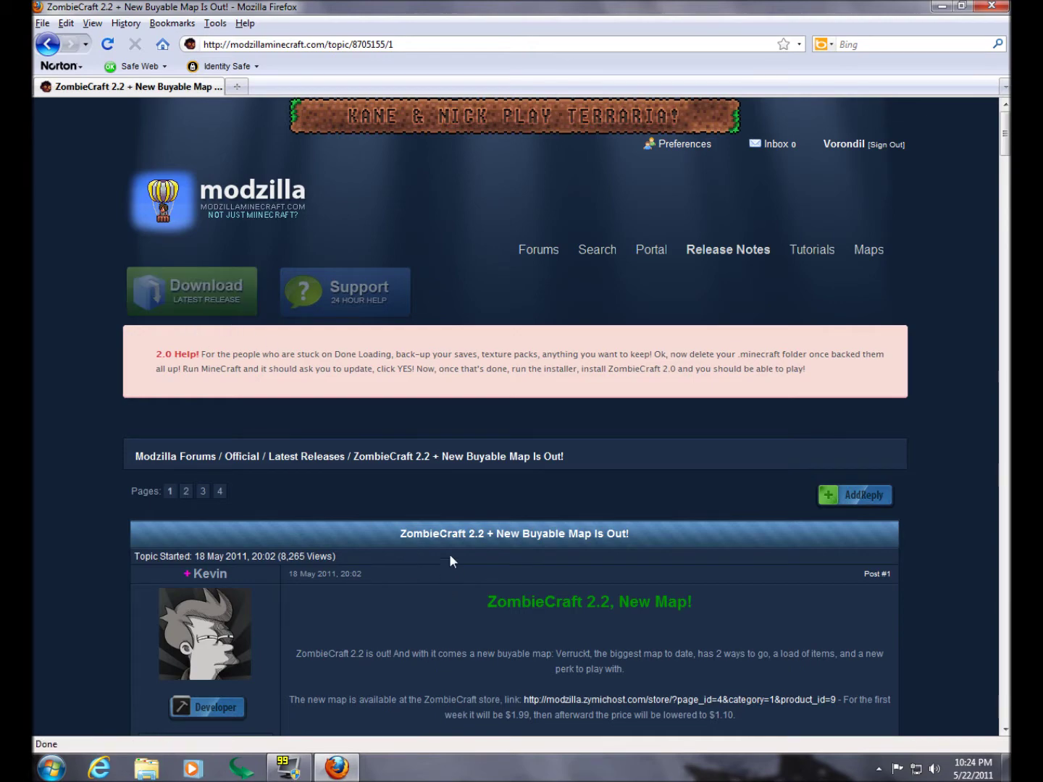
scroll(511, 637, down, 3)
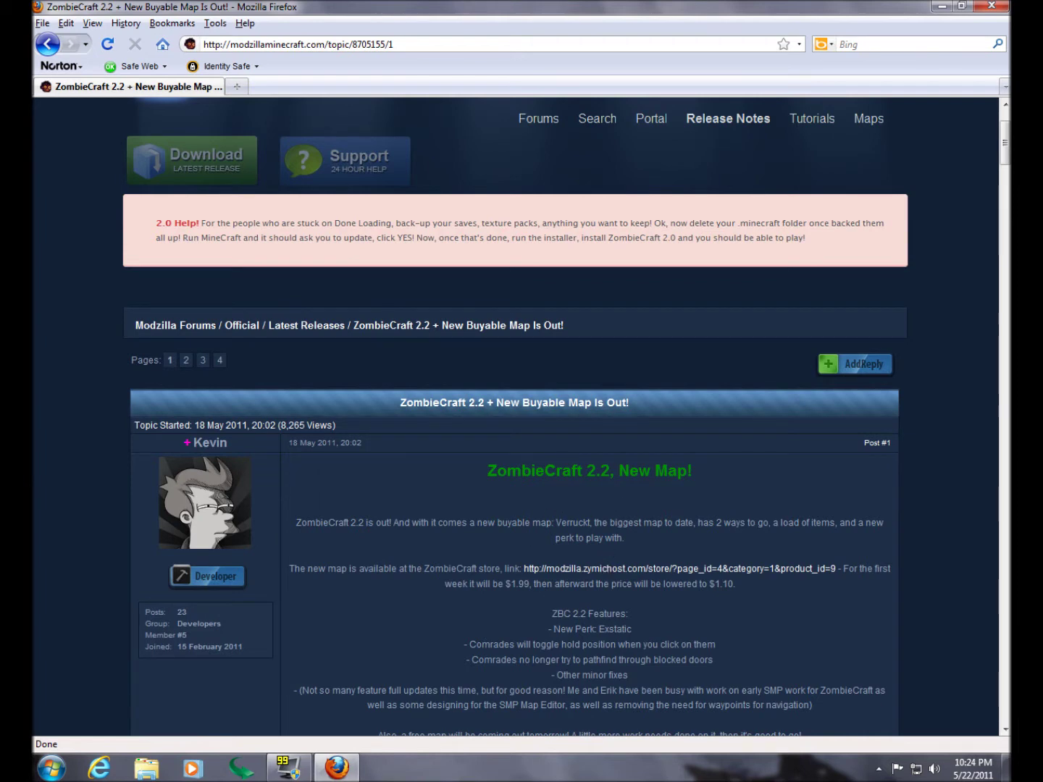
double_click(571, 522)
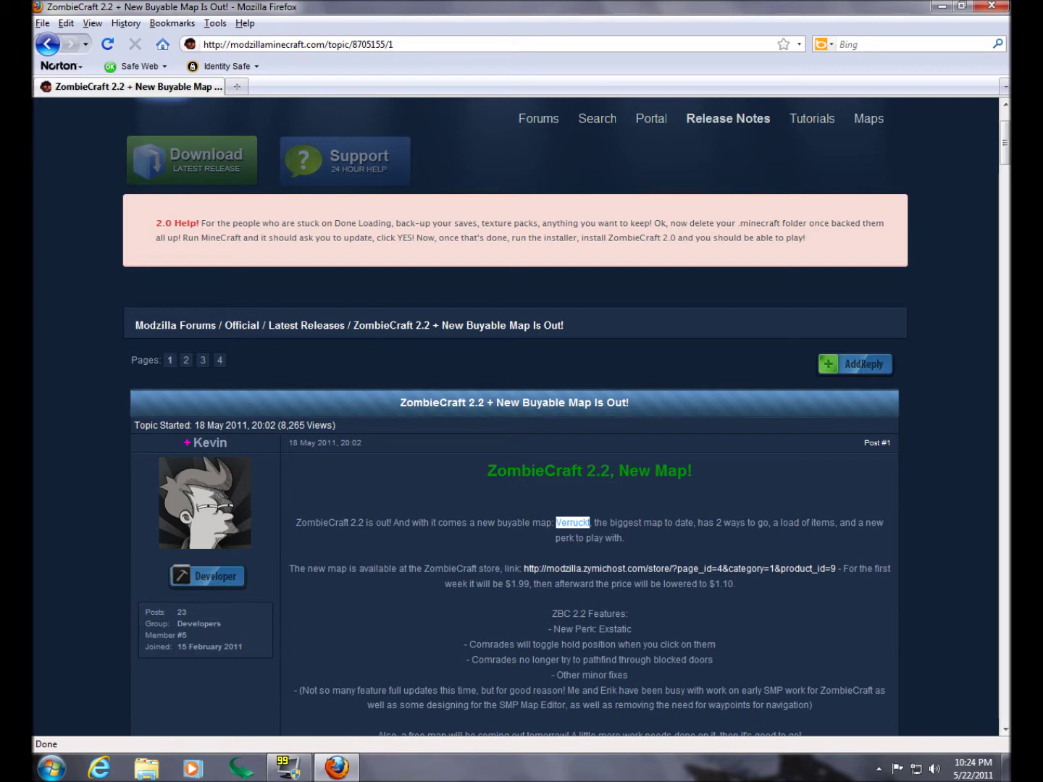
scroll(543, 523, down, 1)
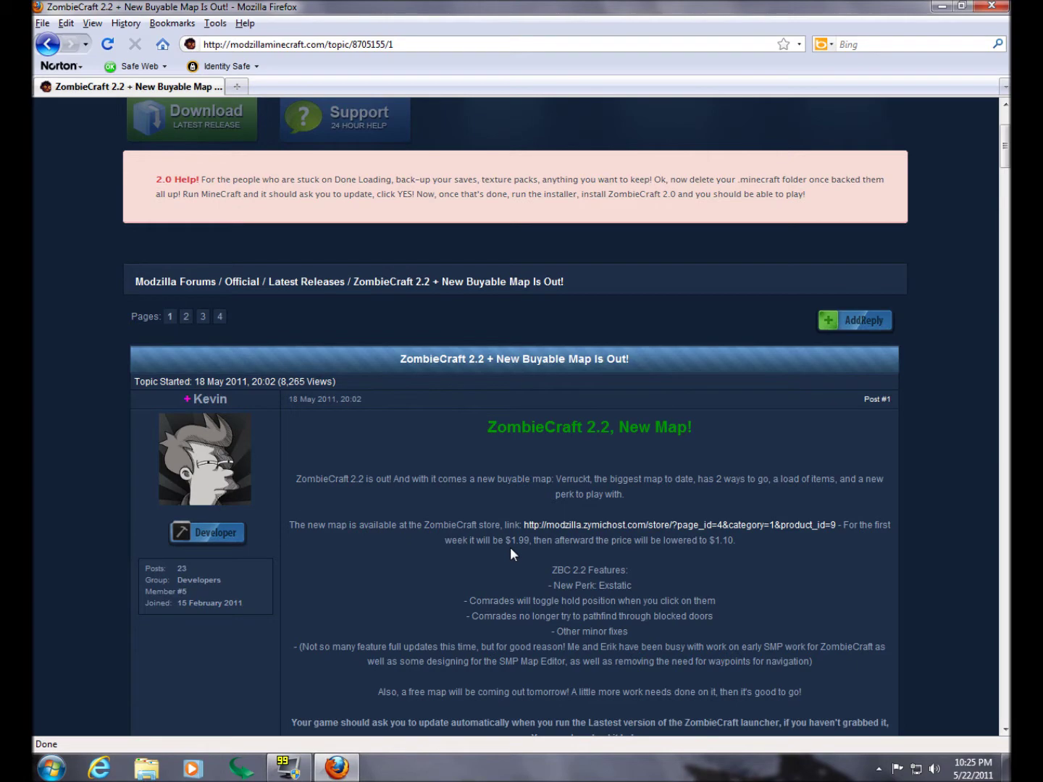
scroll(511, 550, down, 3)
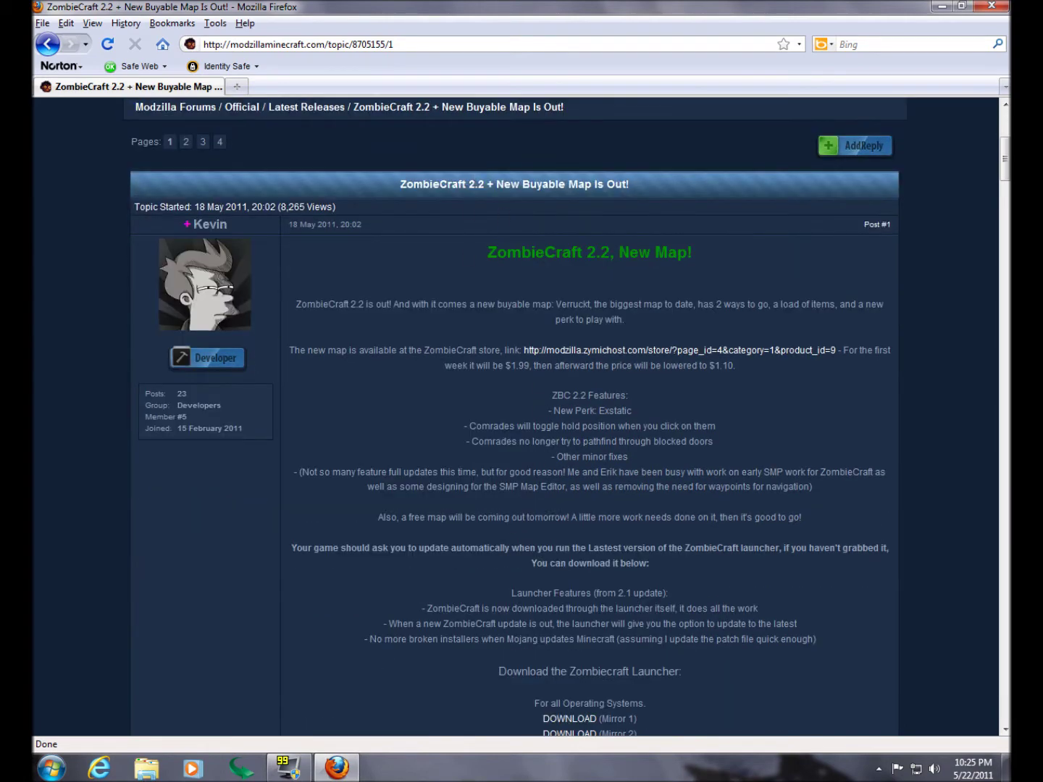
scroll(456, 449, down, 1)
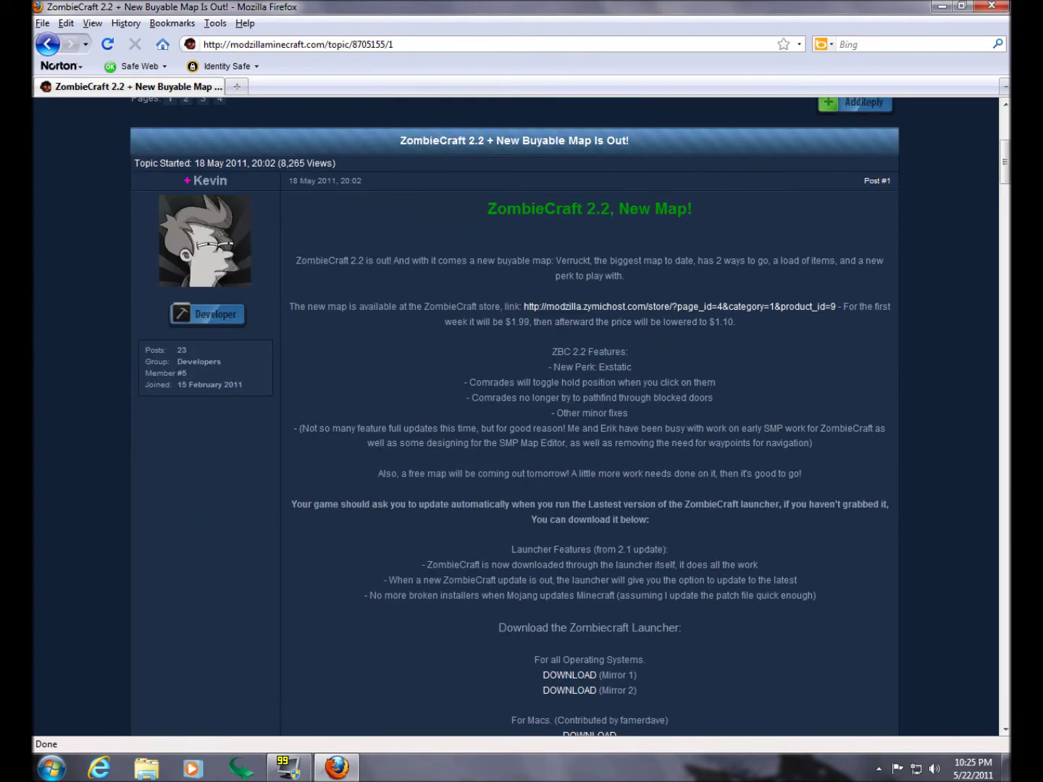
- Open the Mirror 1 download of the Zombiecraft Launcher for all operating systems
drag(497, 627, 683, 625)
click(683, 626)
click(587, 675)
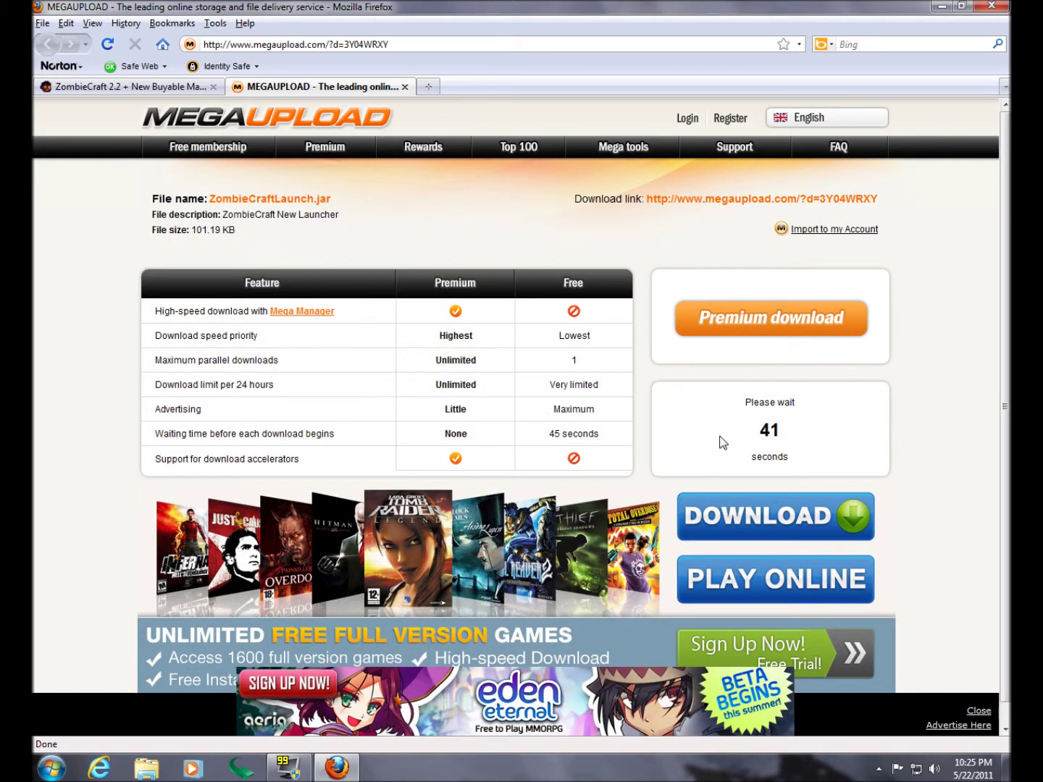
- Close the advertisement banner and save ZombieCraftLaunch.jar through the regular download
click(981, 714)
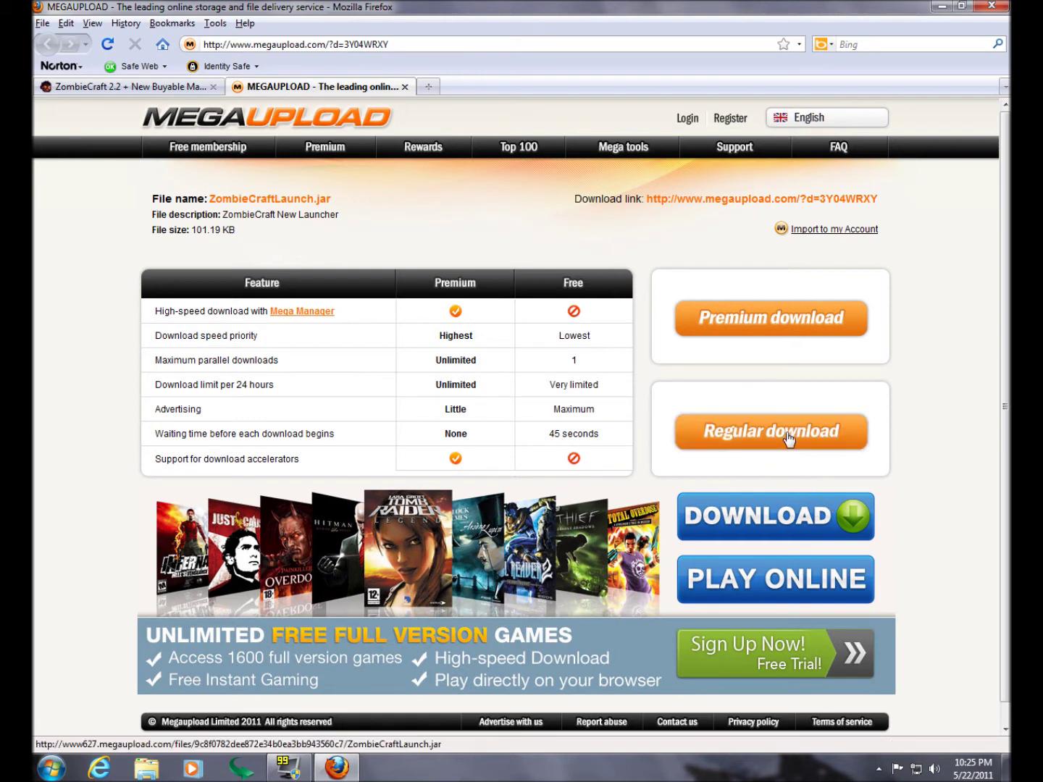
click(788, 438)
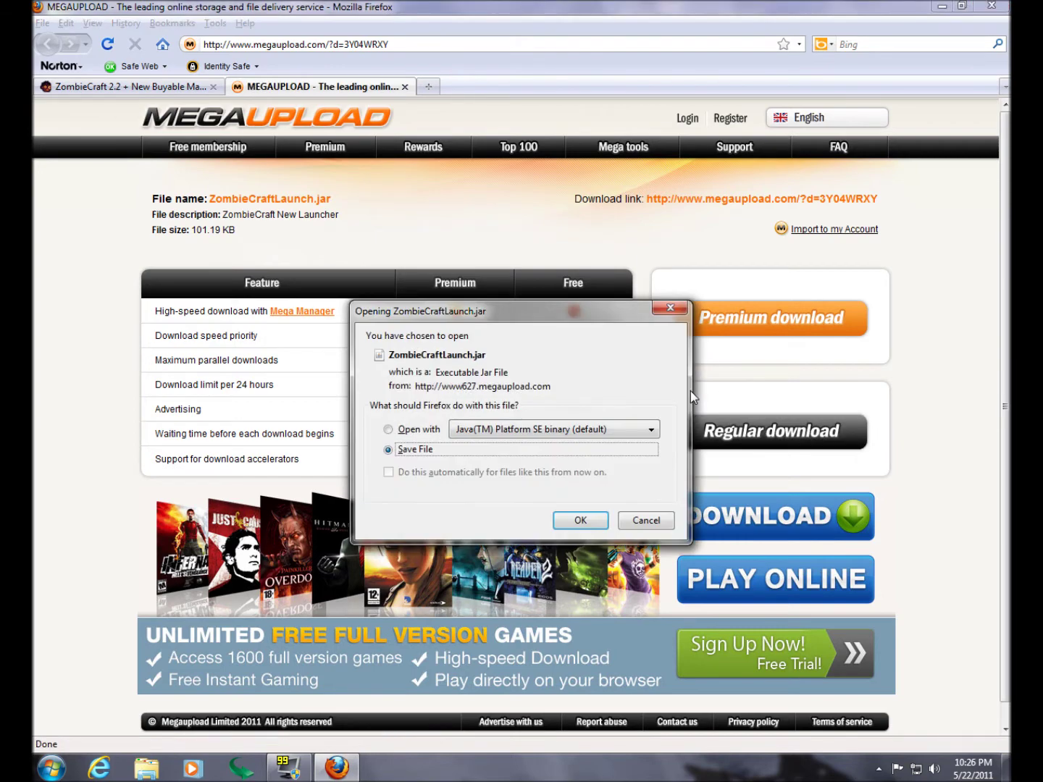
click(578, 520)
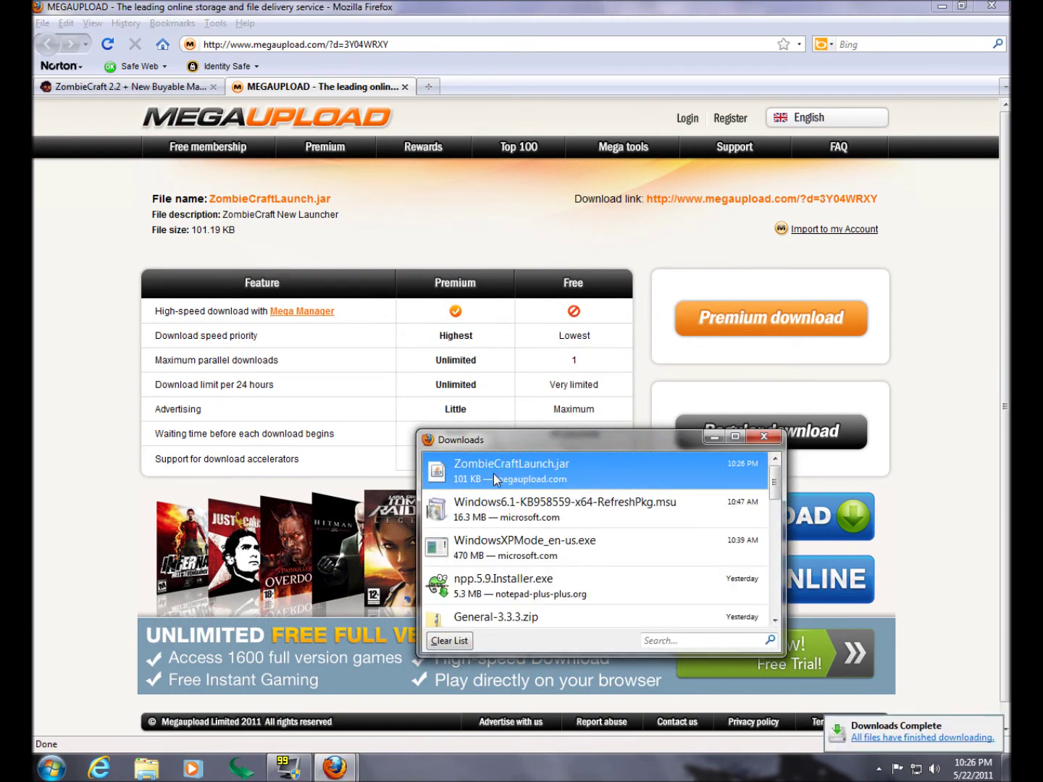
- Move ZombieCraftLaunch.jar from its download folder to the desktop, with the browser minimized, and close the folder window
right_click(493, 475)
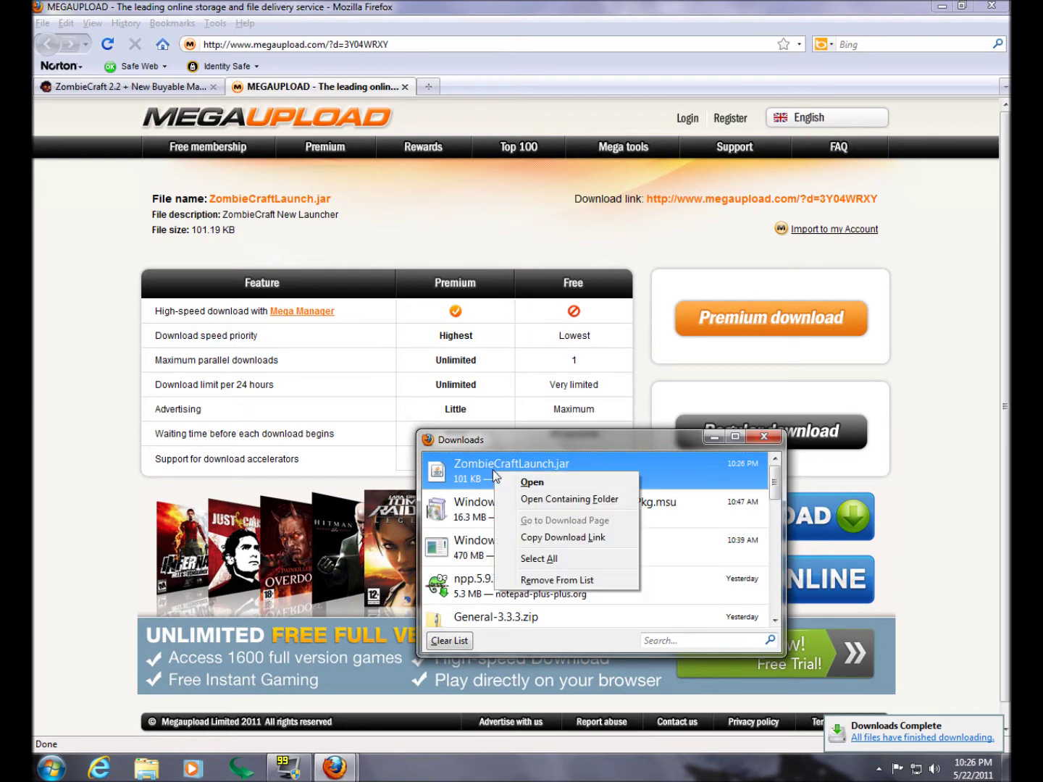
click(531, 499)
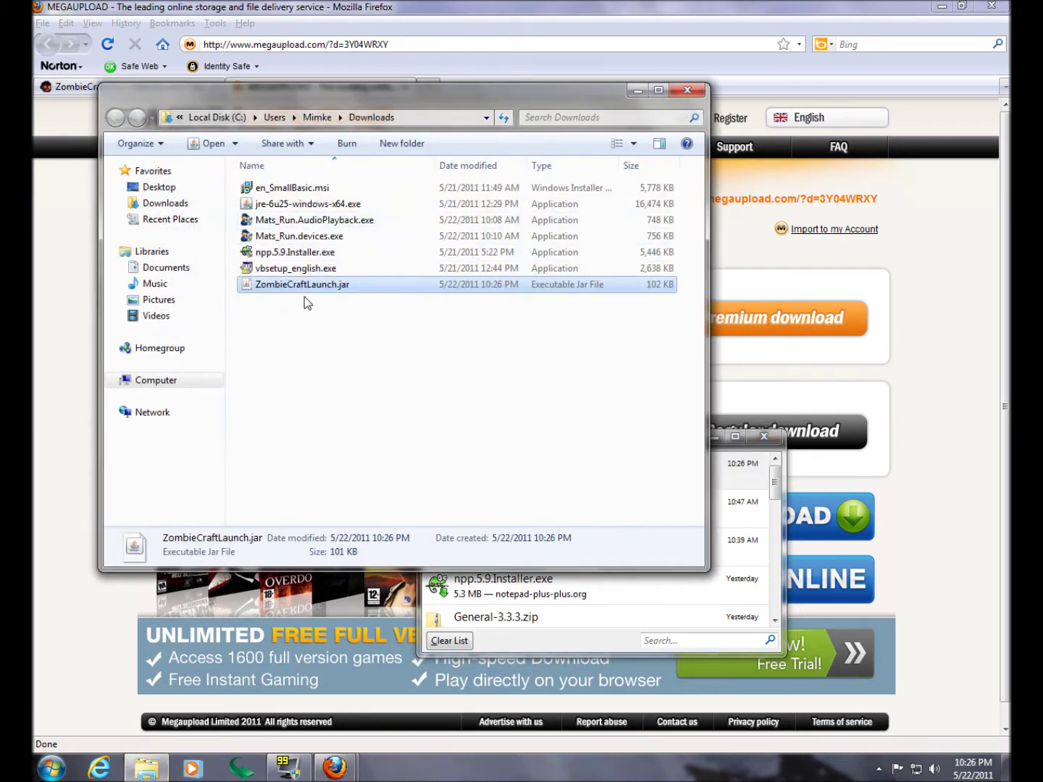
click(941, 10)
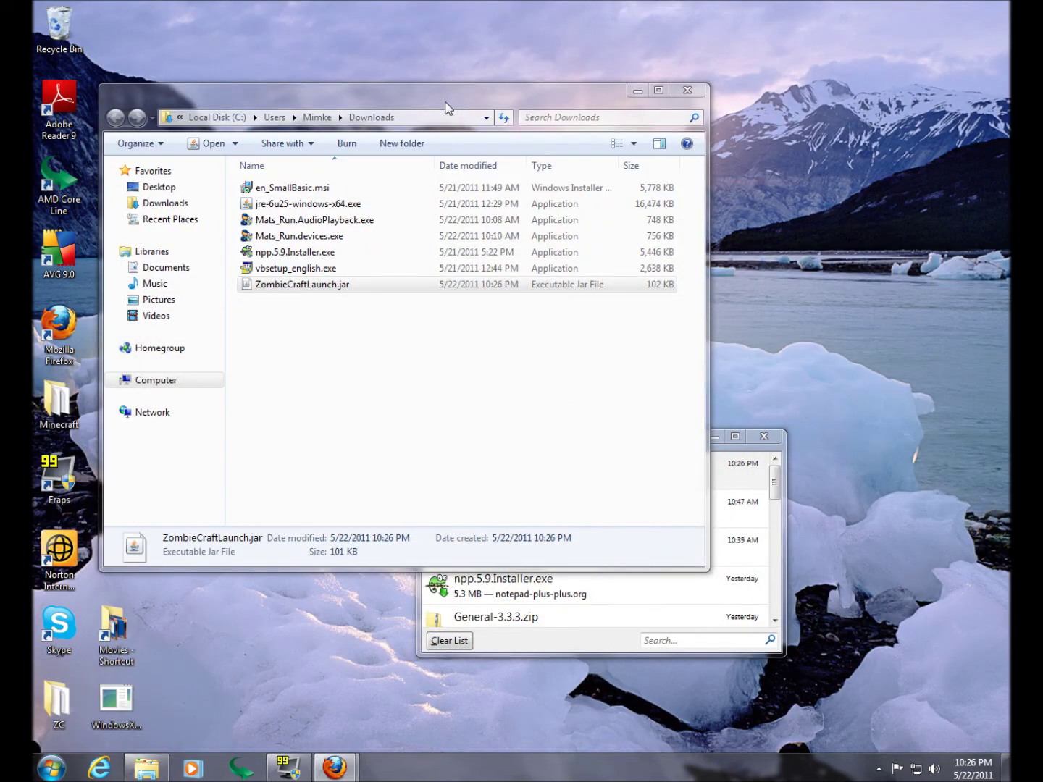
drag(445, 102, 696, 72)
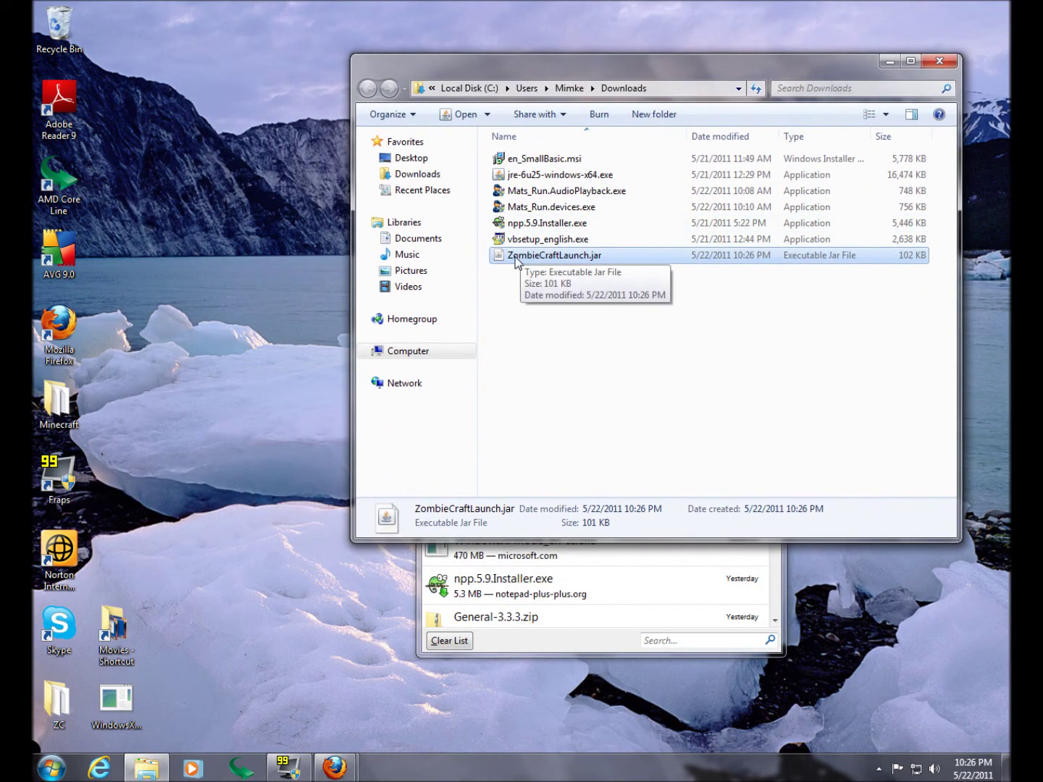
drag(514, 260, 147, 205)
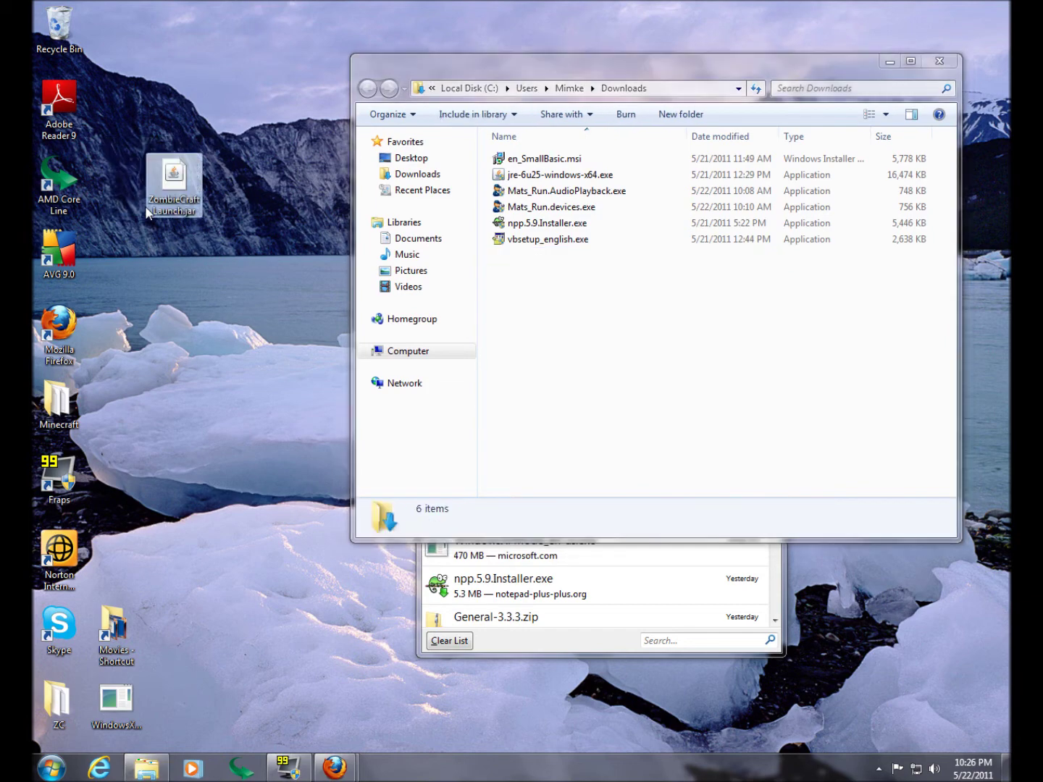
click(939, 61)
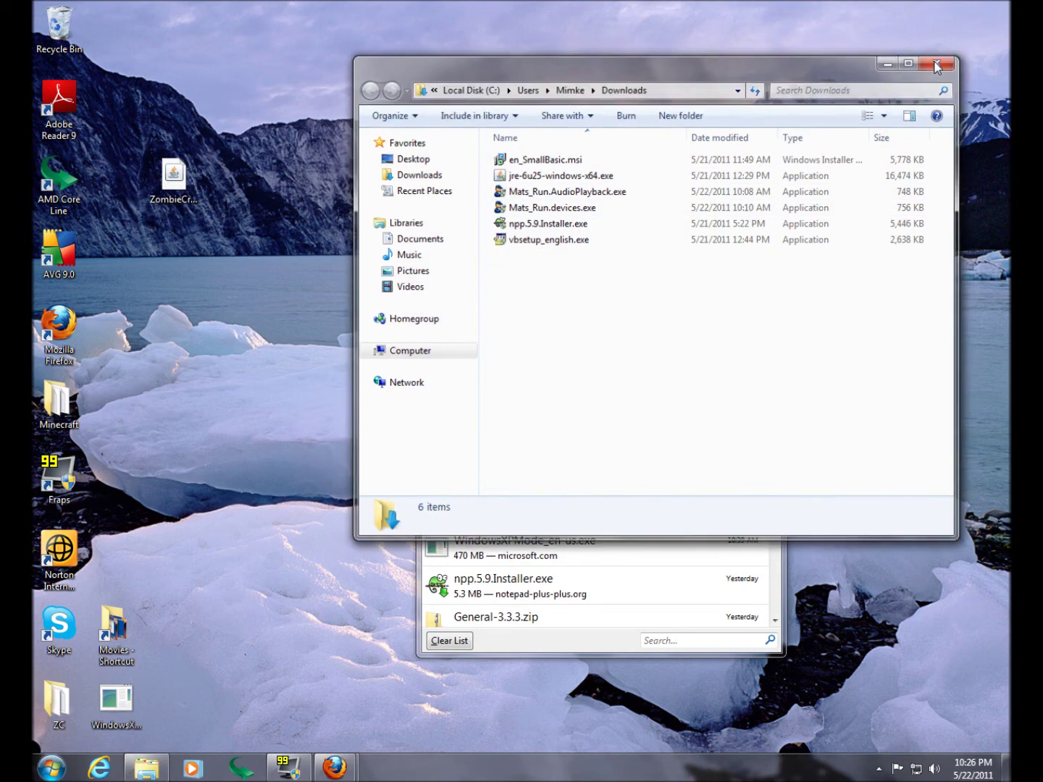
- Run ZombieCraftLaunch.jar from the desktop, close the Downloads window and bring the ZombieCraft Launcher to the front
double_click(173, 181)
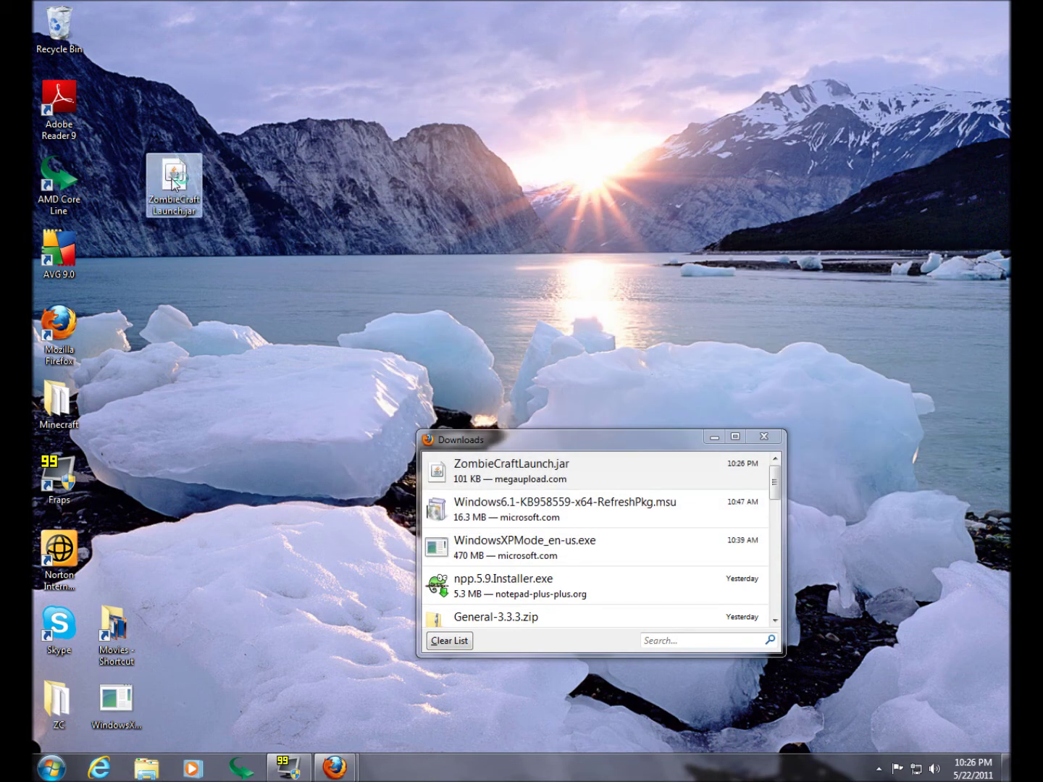
click(763, 436)
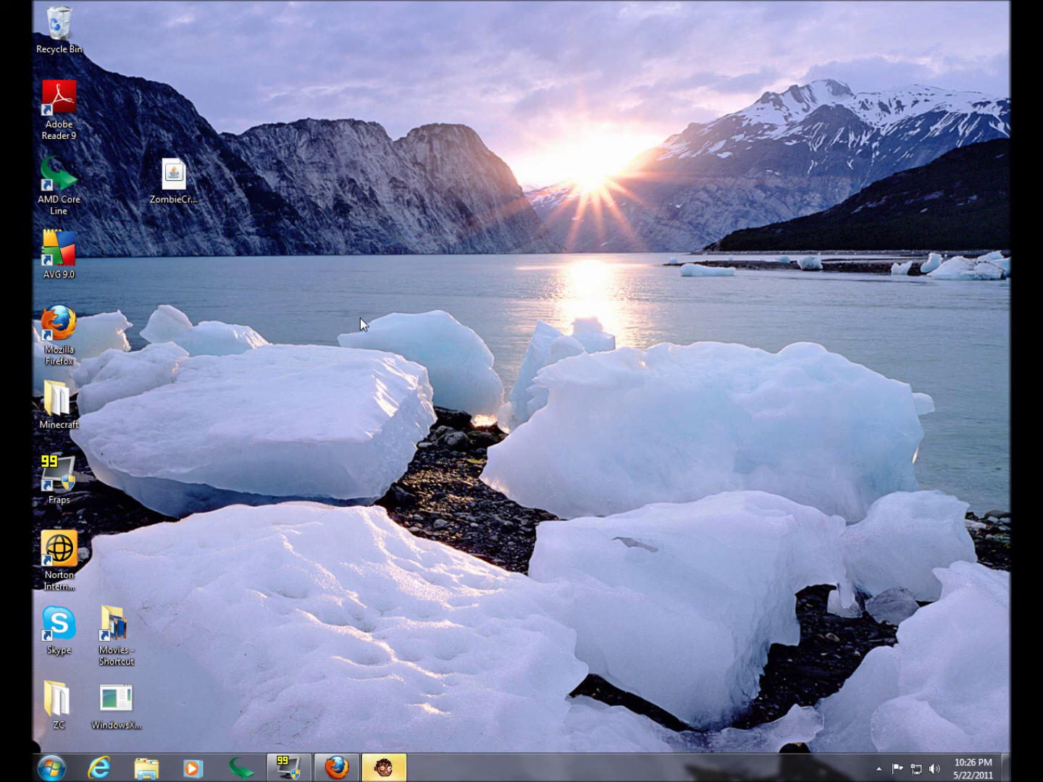
click(381, 770)
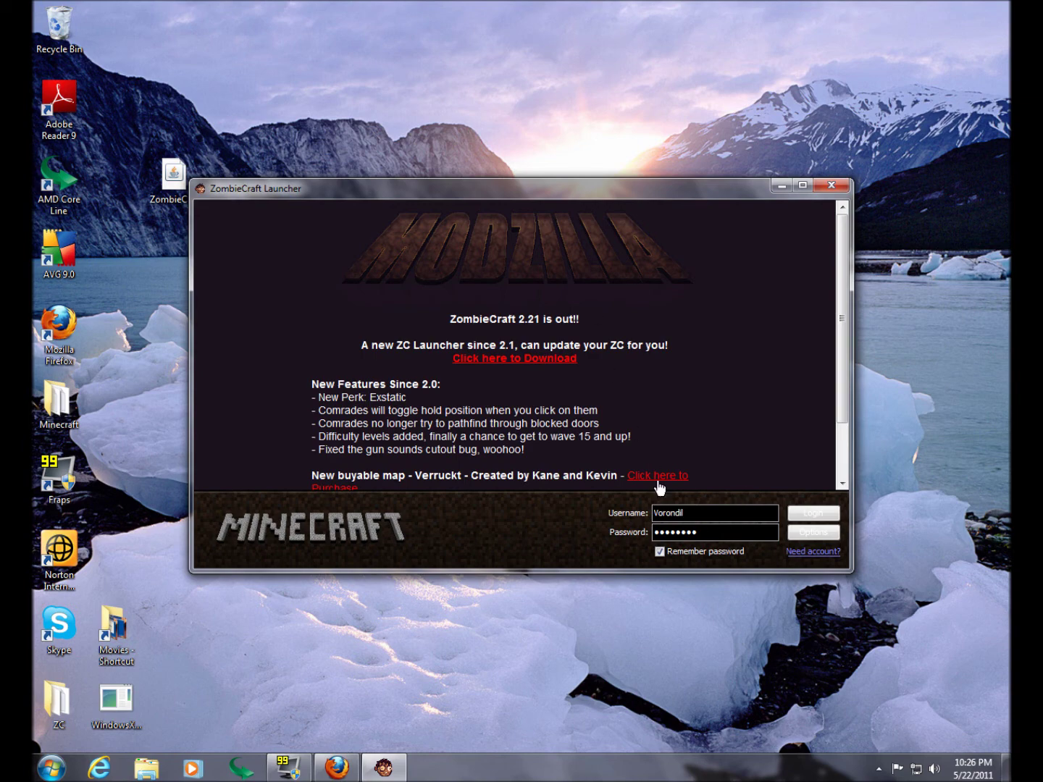
- Log in to the launcher with the remembered account and start a ZombieCraft game on the map Groozer's Last Resort
click(813, 514)
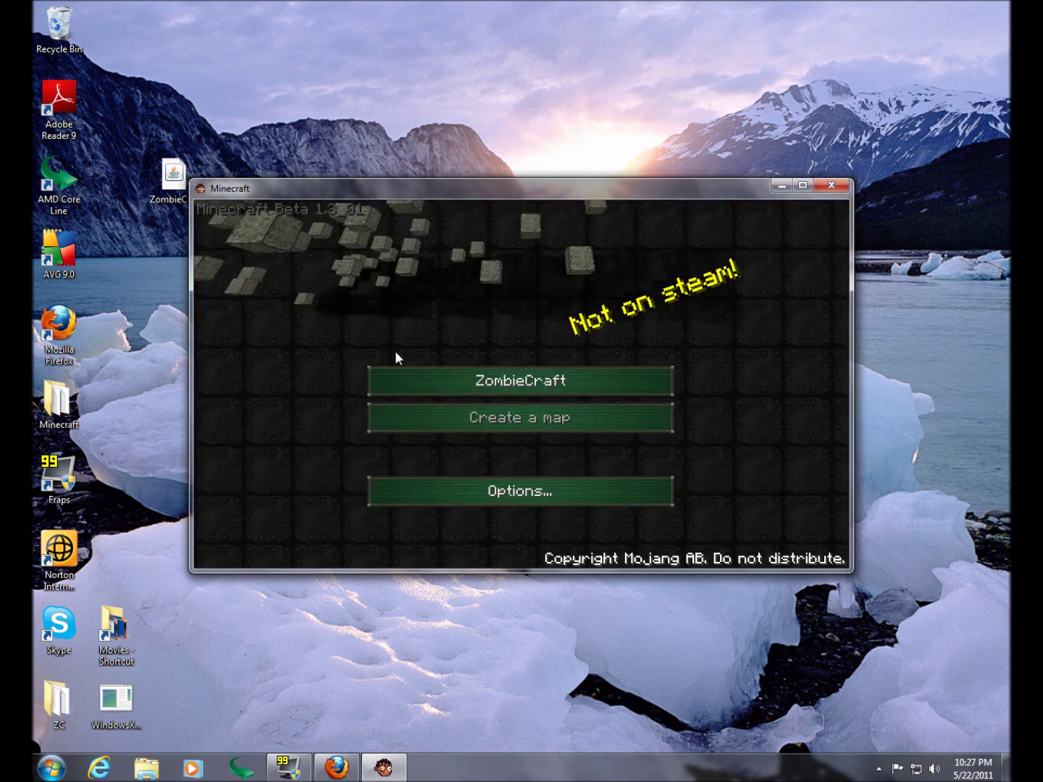
click(458, 383)
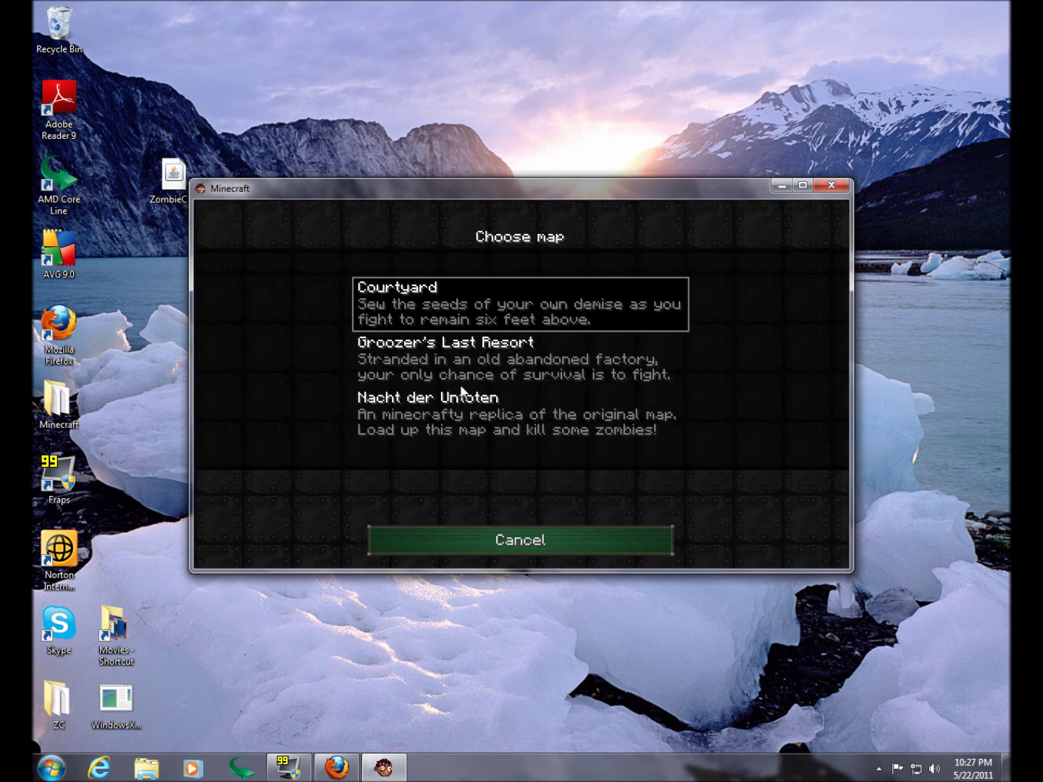
double_click(407, 359)
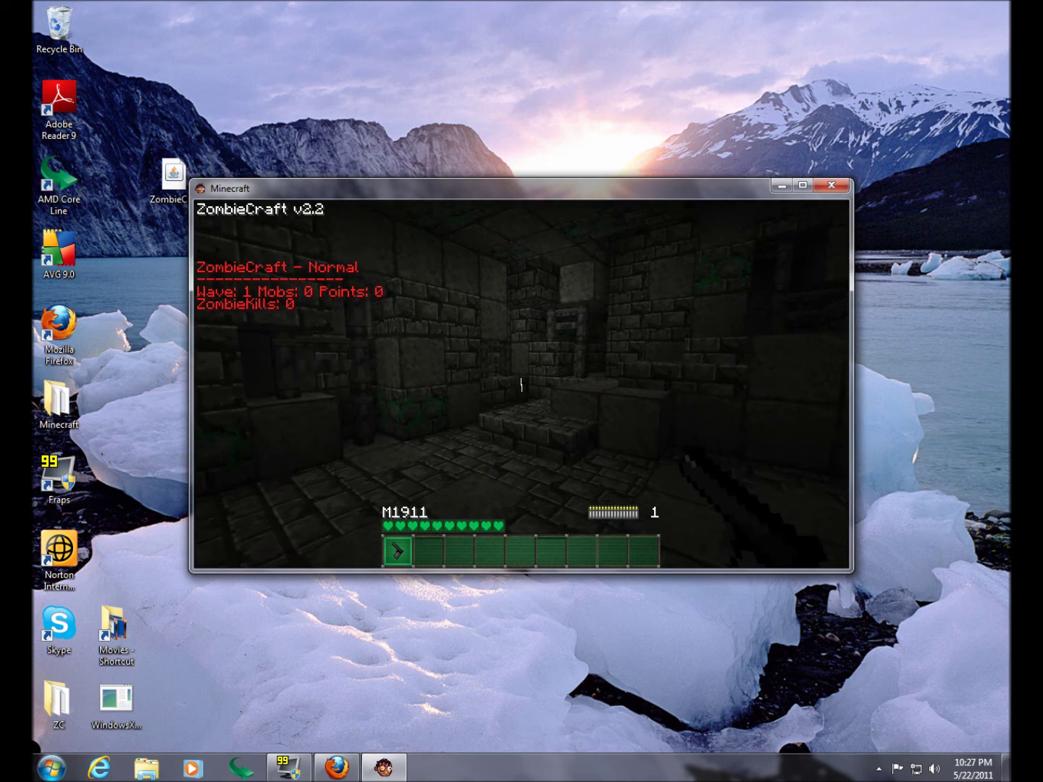
mouse_move(520, 384)
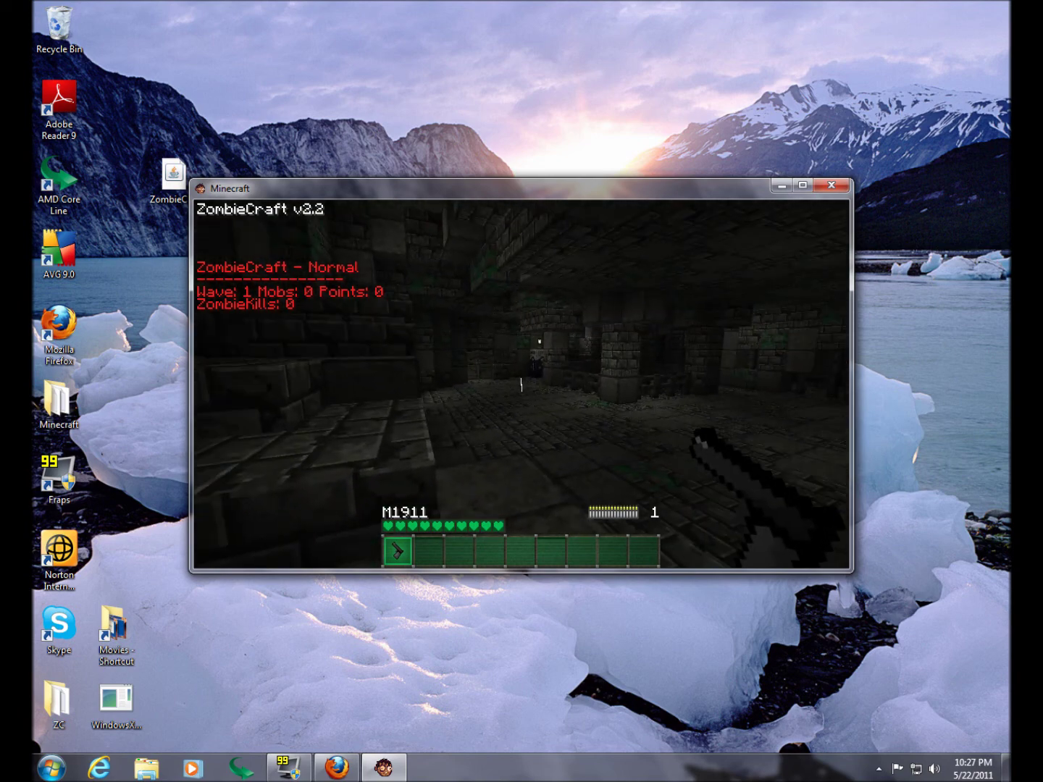